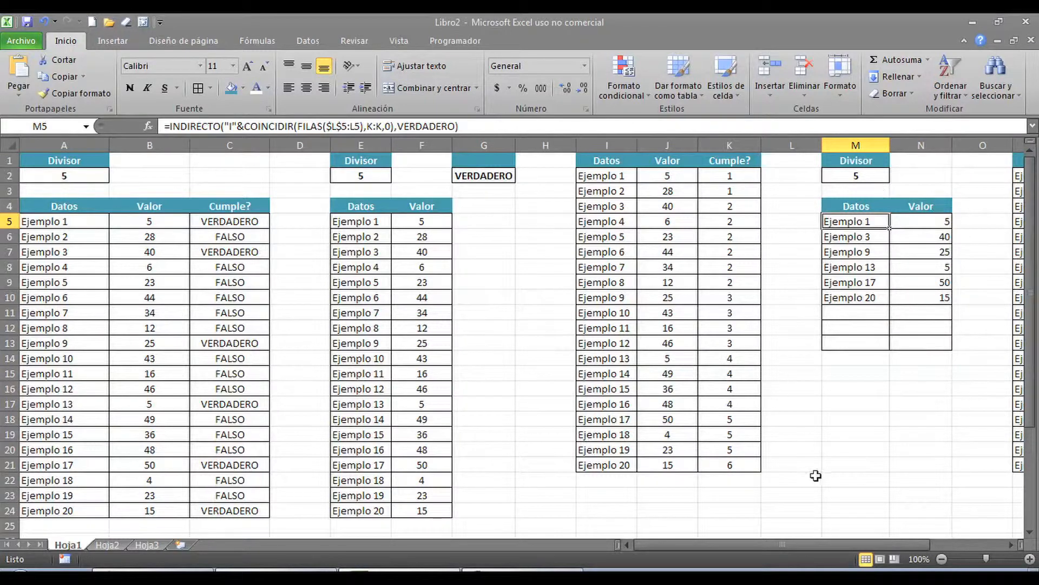
Compare the blank column R beside the Datos and Valor list with the Cumple? helper column K of the previous example.
left_click_drag(819, 547, 920, 547)
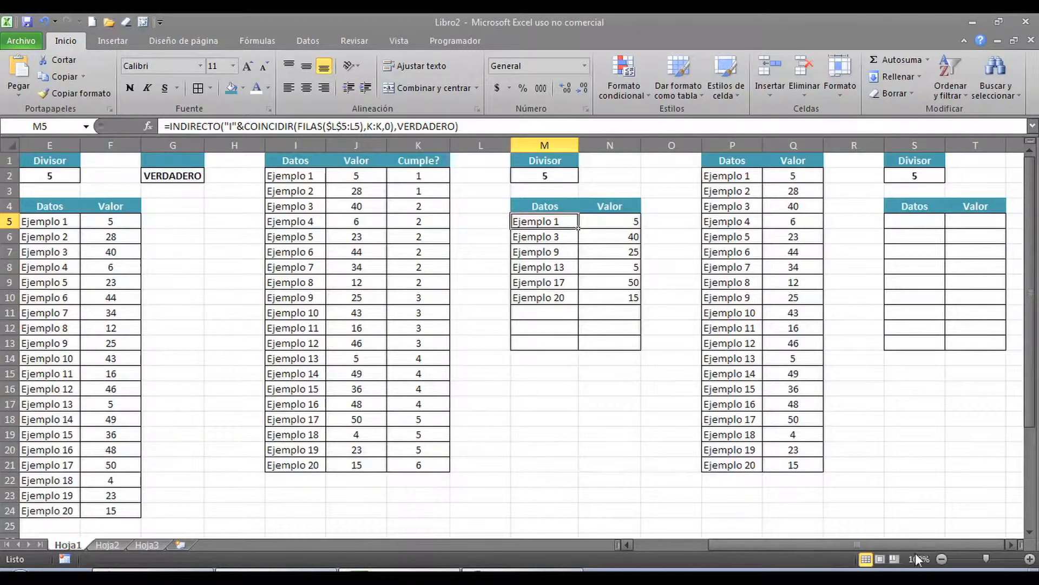
left_click(1006, 544)
left_click(1005, 544)
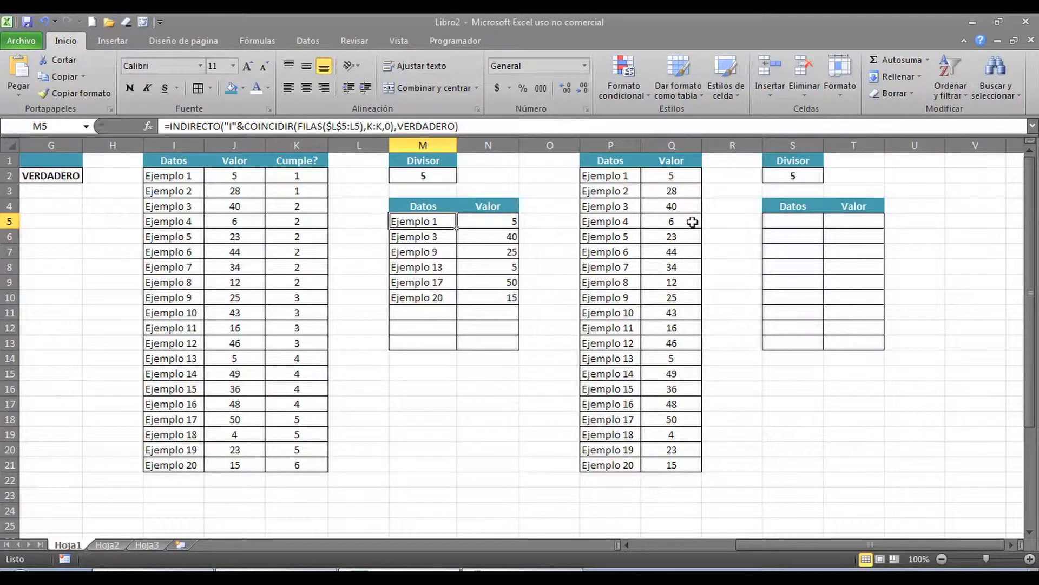
left_click_drag(724, 159, 733, 466)
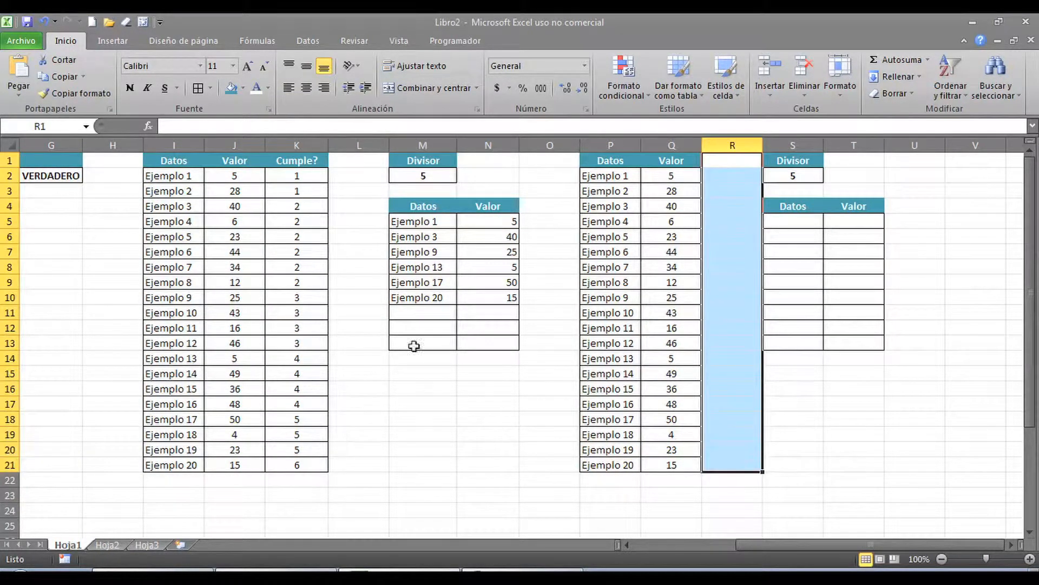
left_click_drag(317, 158, 302, 460)
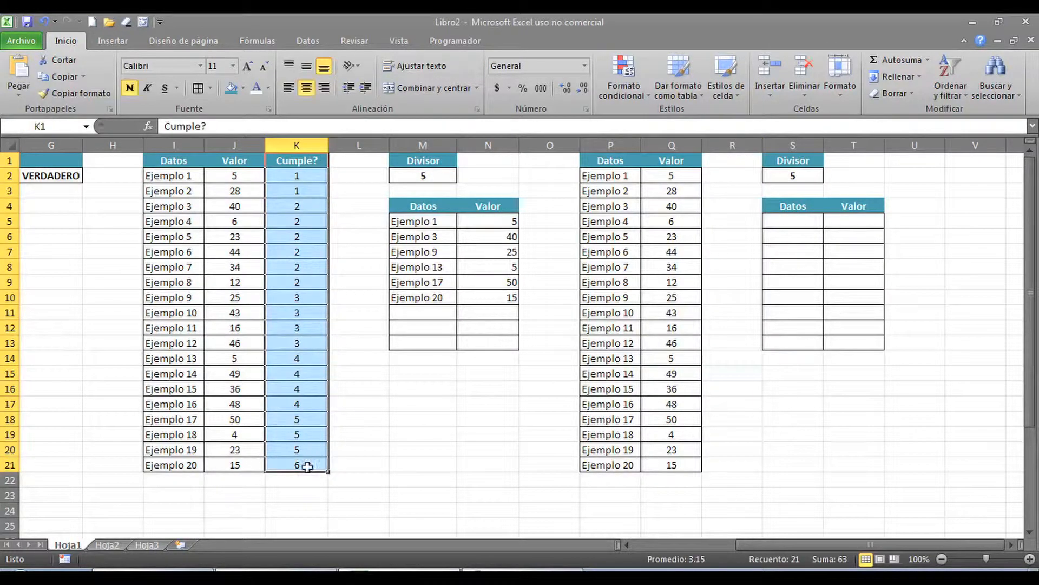
left_click(746, 158)
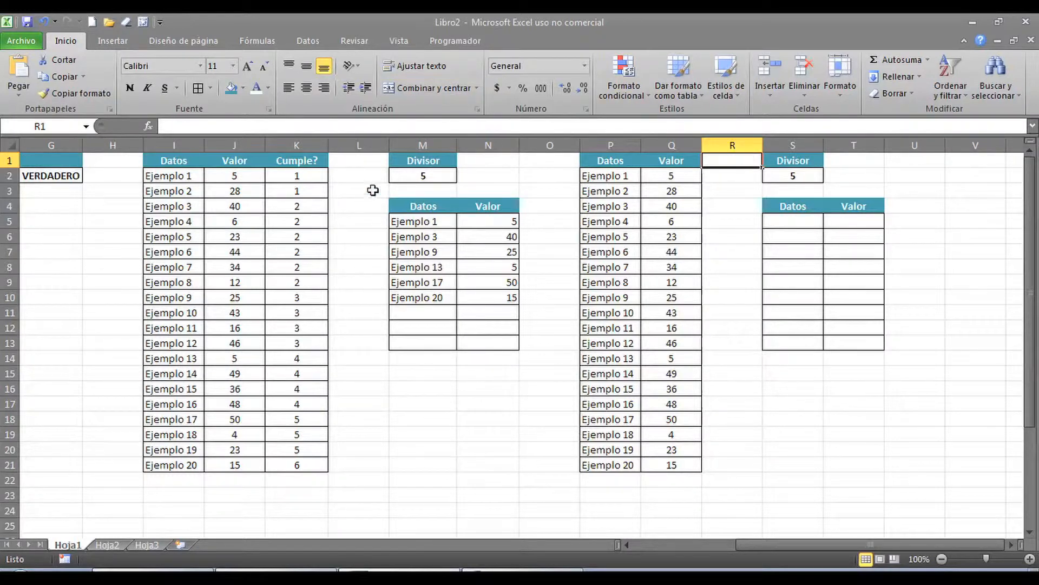
Start an INDICE formula in cell S5 with the row-locked range P$2:P$21 as its array.
left_click(782, 217)
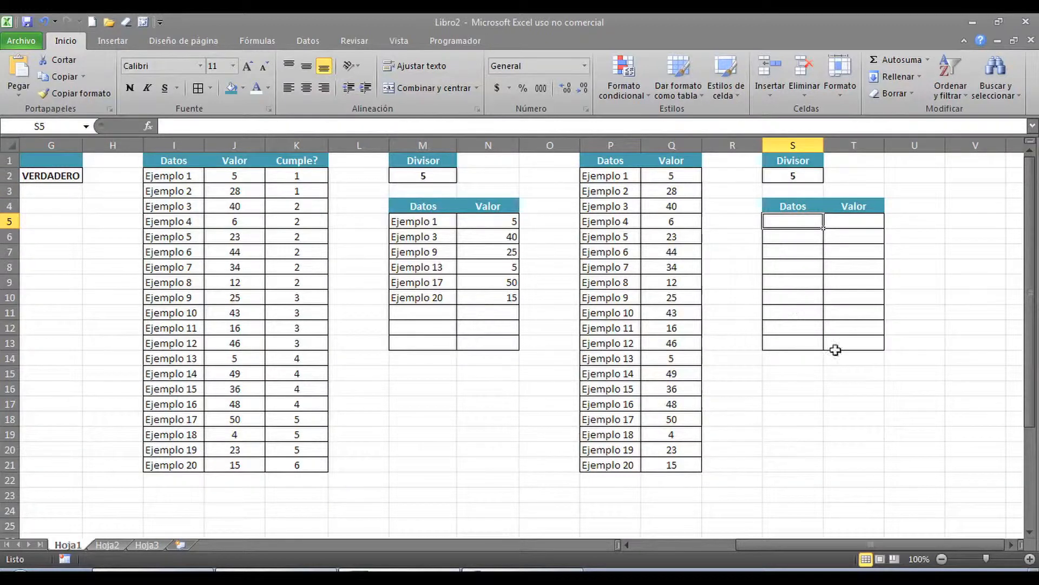
left_click(1012, 545)
left_click(1011, 544)
left_click(1012, 545)
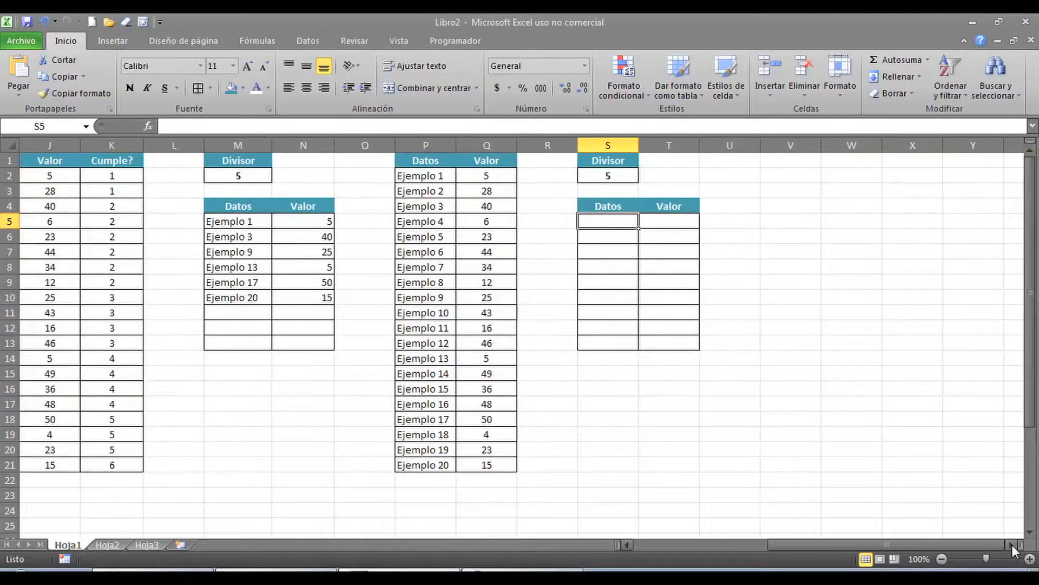
left_click(1012, 545)
left_click(1011, 545)
left_click(1012, 545)
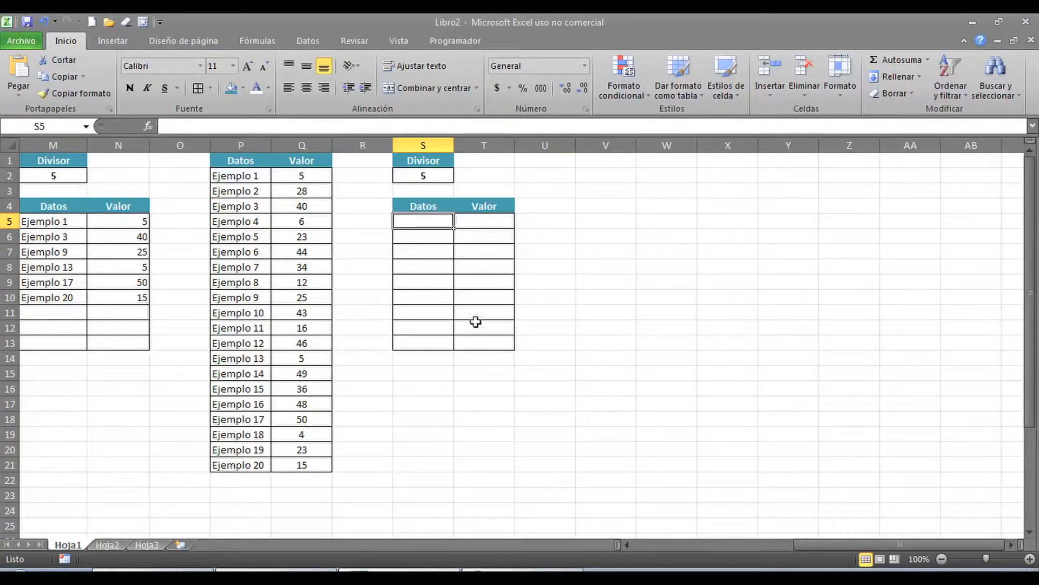
type("=")
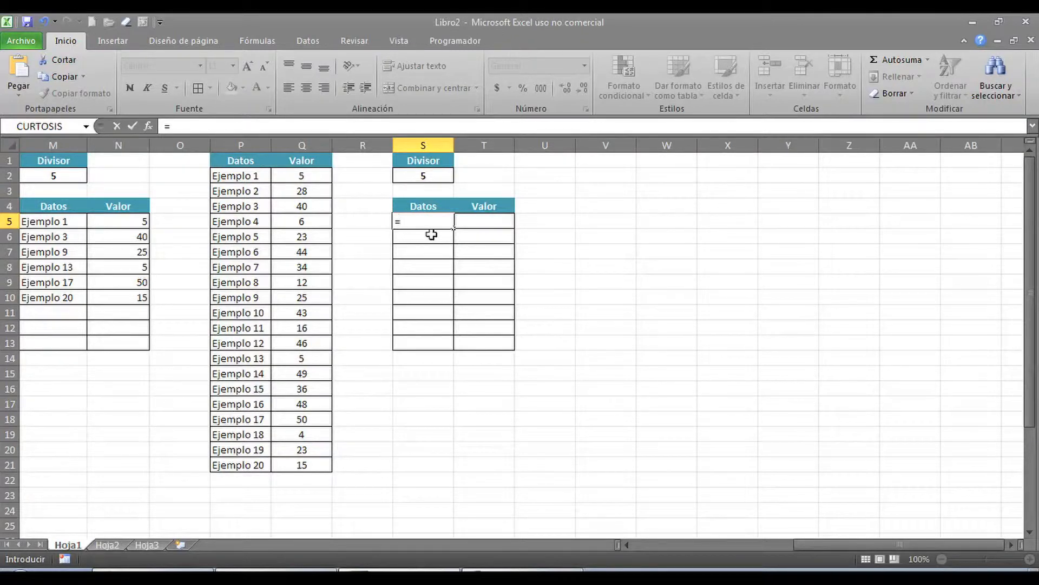
type("indi")
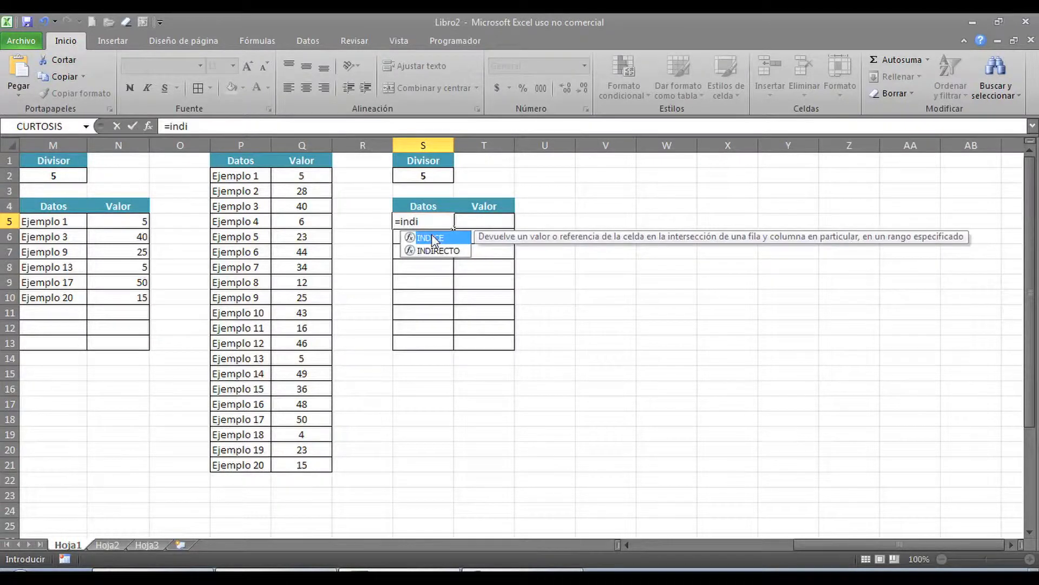
key("Tab")
left_click_drag(254, 172, 233, 457)
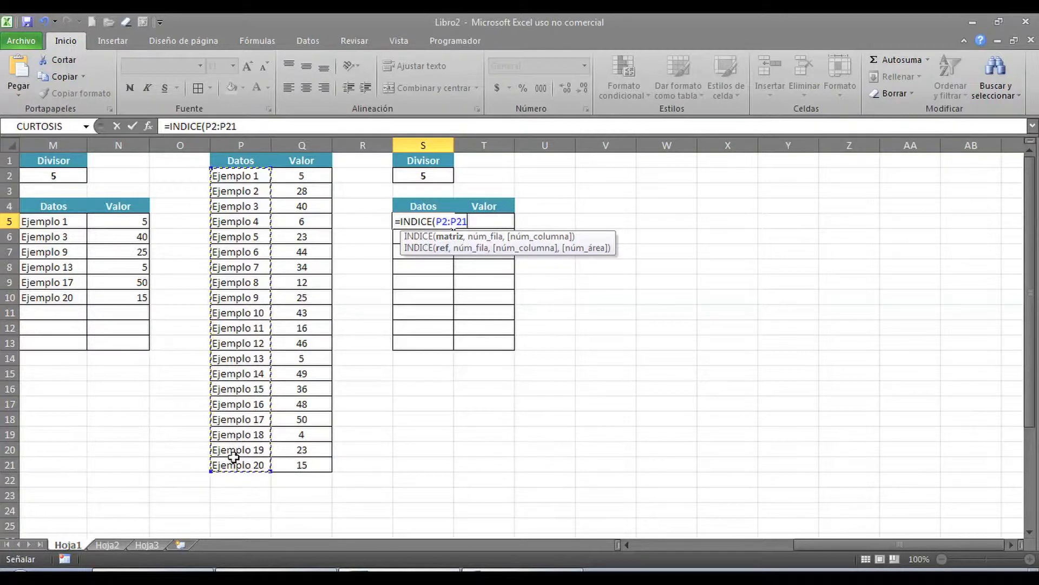
key("F4")
key("F4")
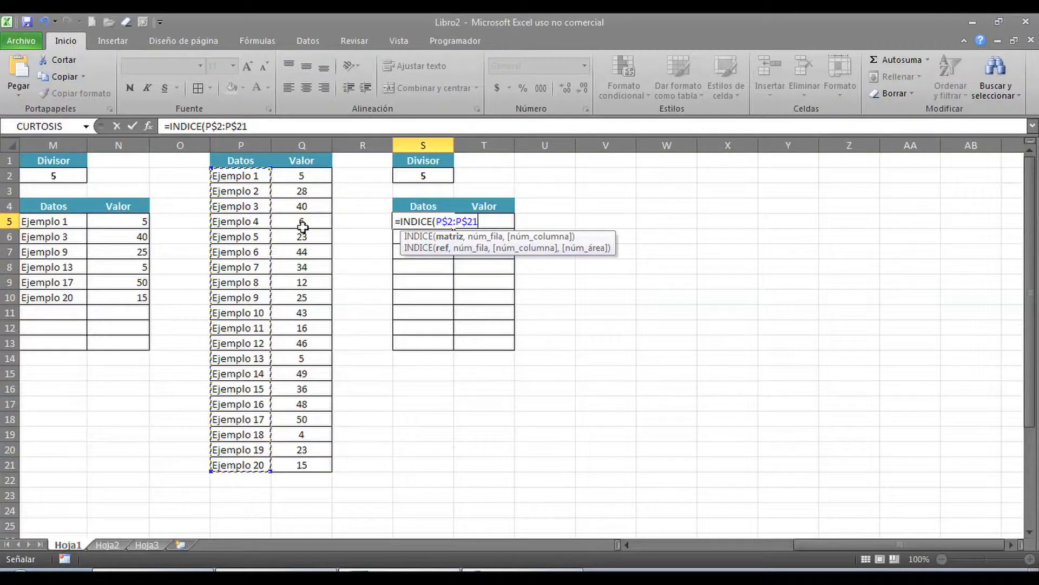
type(",")
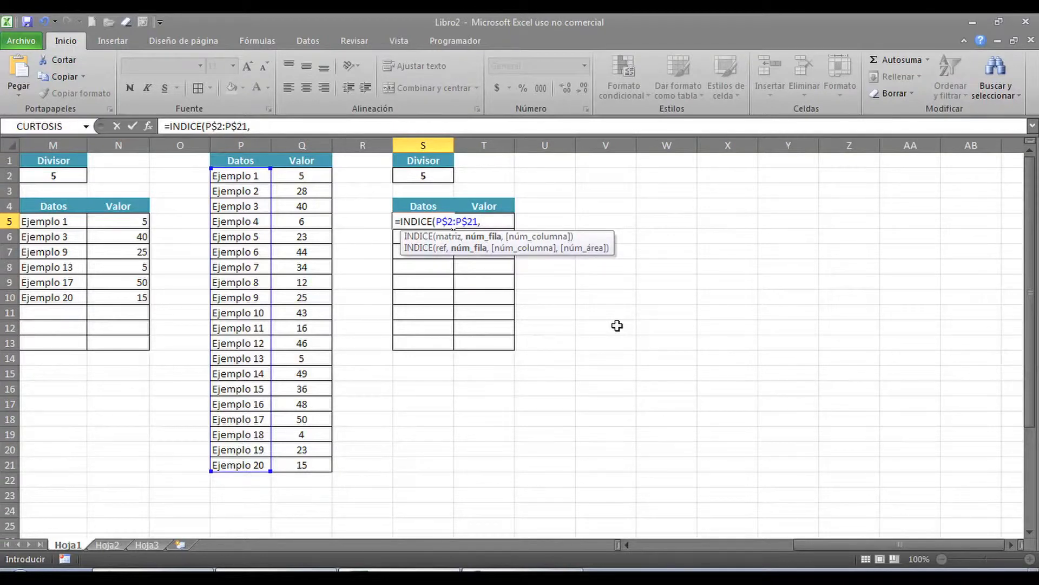
Nest K.ESIMO.MENOR as the row number argument of the S5 formula, with a SI function inside as its array.
type("k")
key("Down")
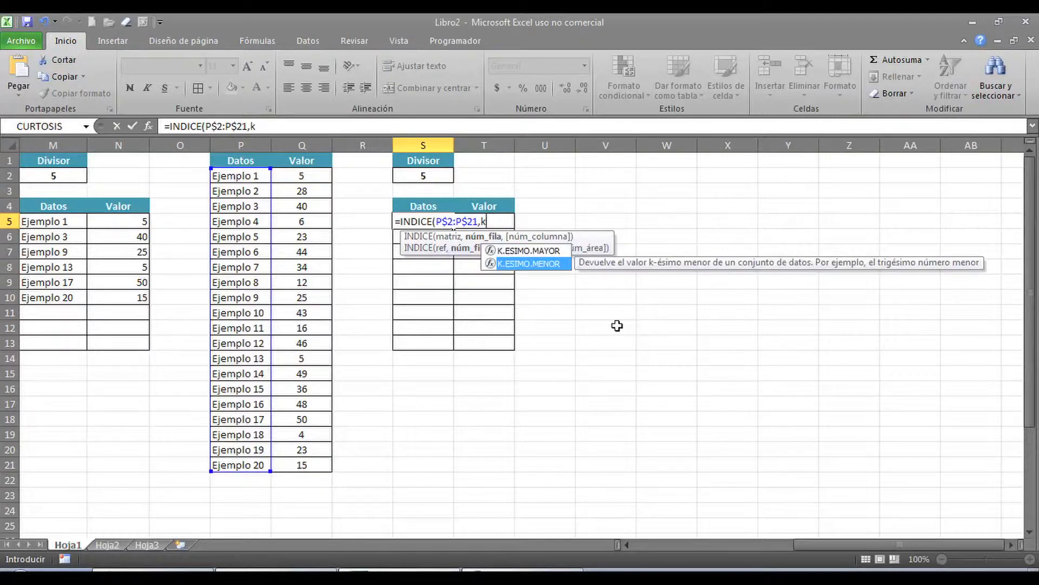
key("Tab")
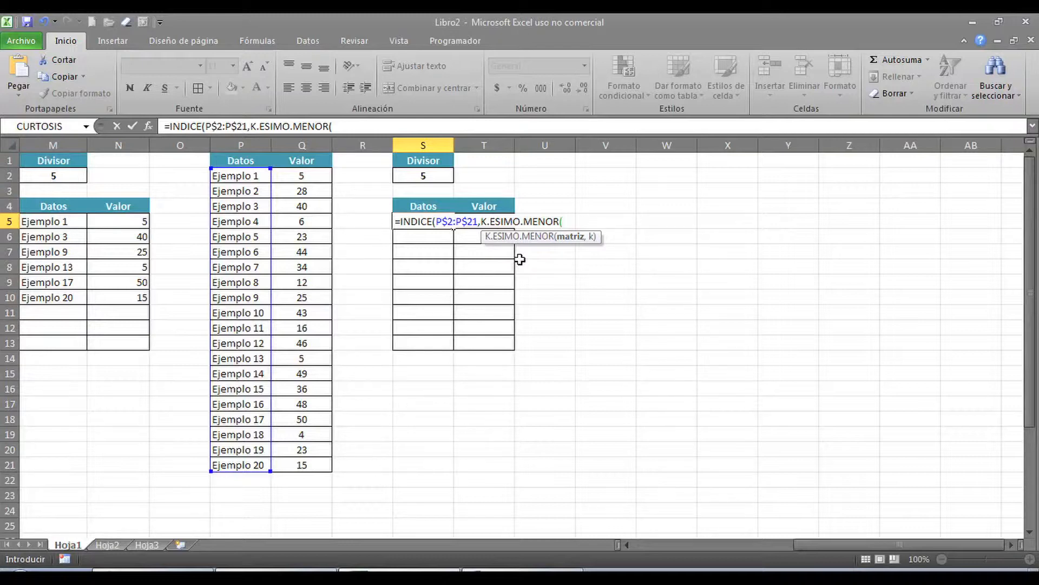
type("si")
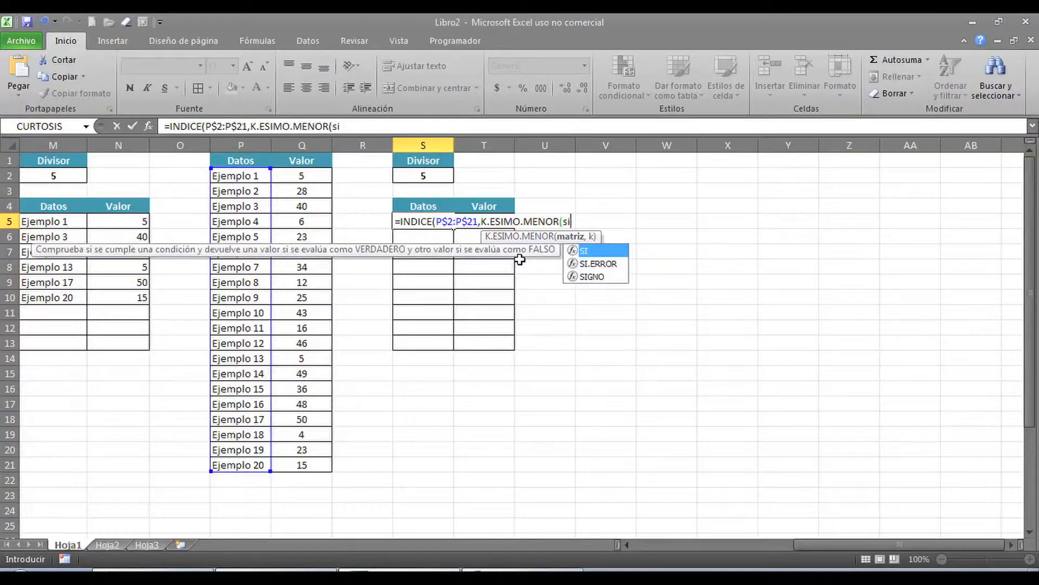
type("(")
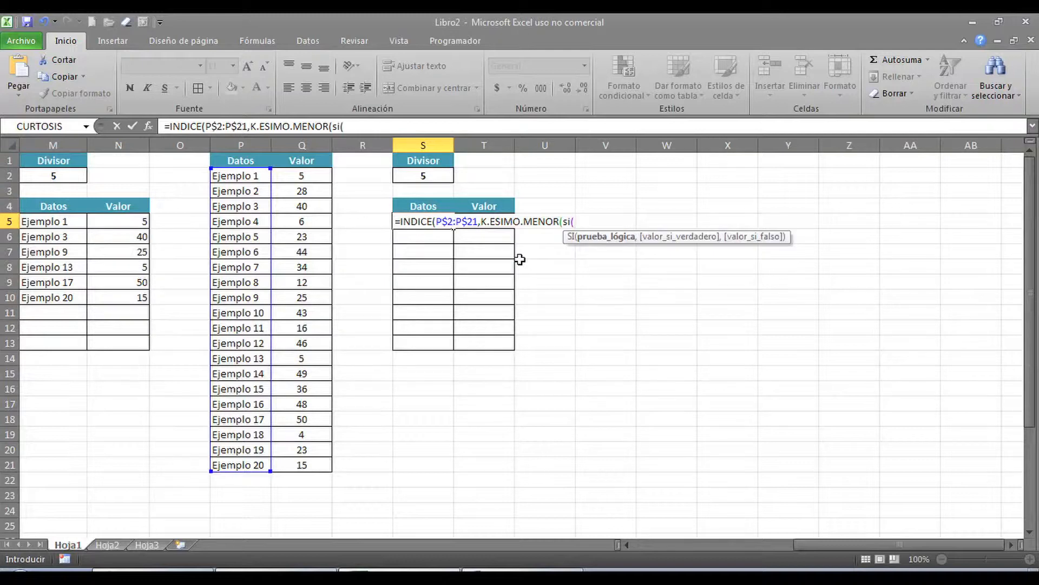
Enter RESIDUO($Q$2:$Q$21,$S$2)=0 as the logical test of the SI function.
type("res")
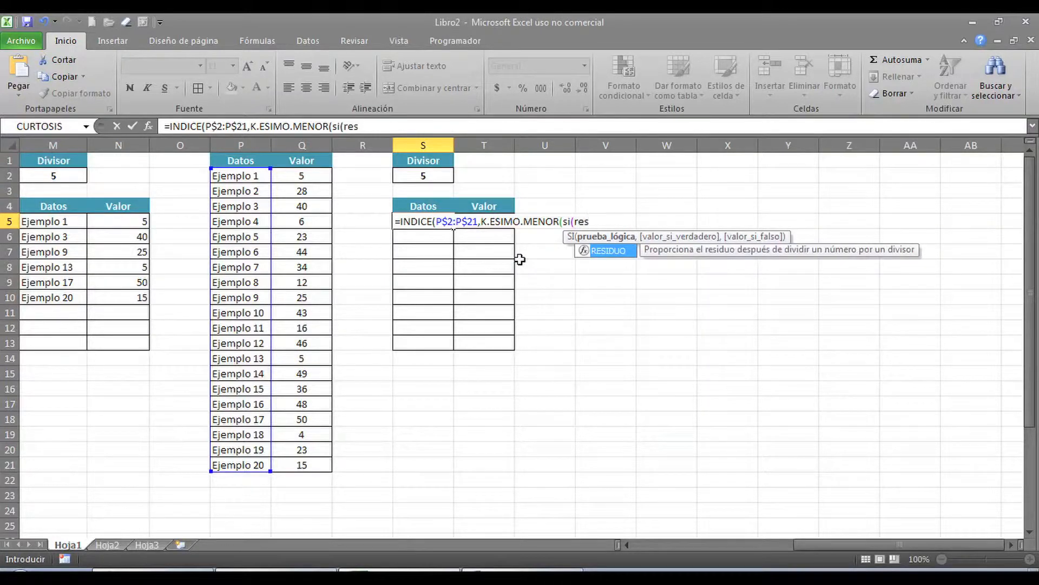
key("Tab")
left_click_drag(293, 174, 300, 462)
key("F4")
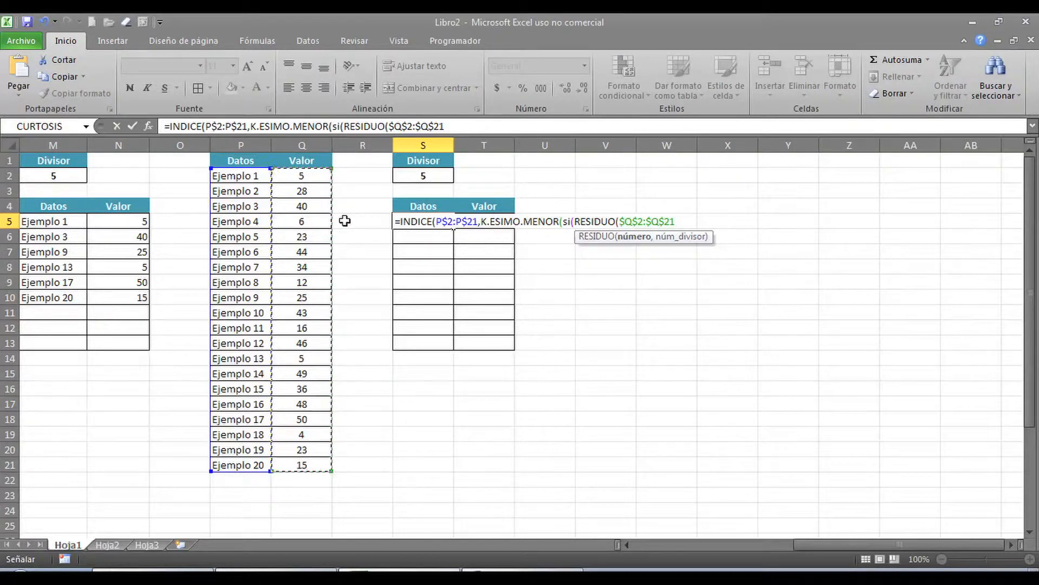
type(",")
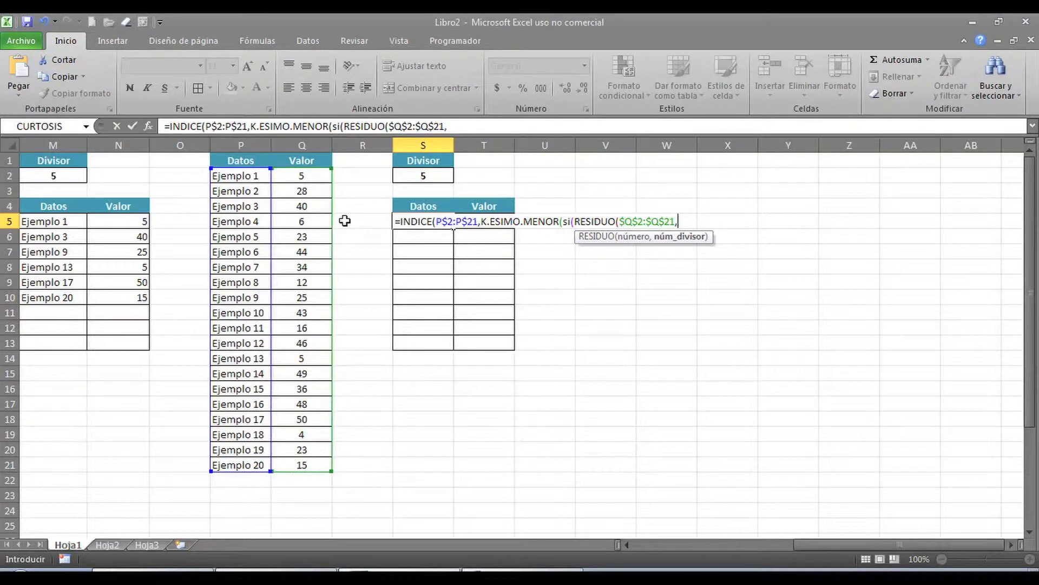
left_click(427, 174)
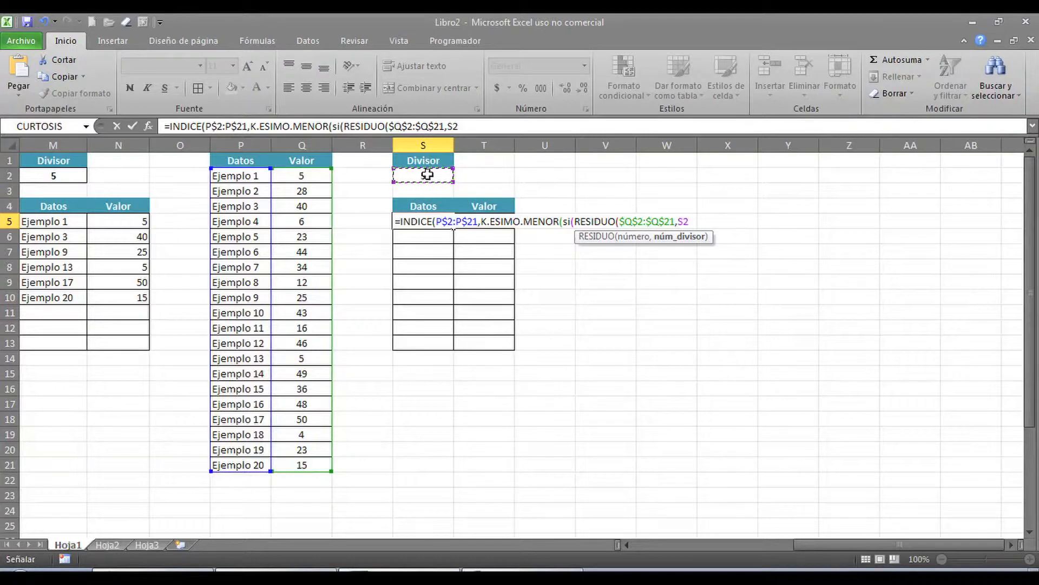
key("F4")
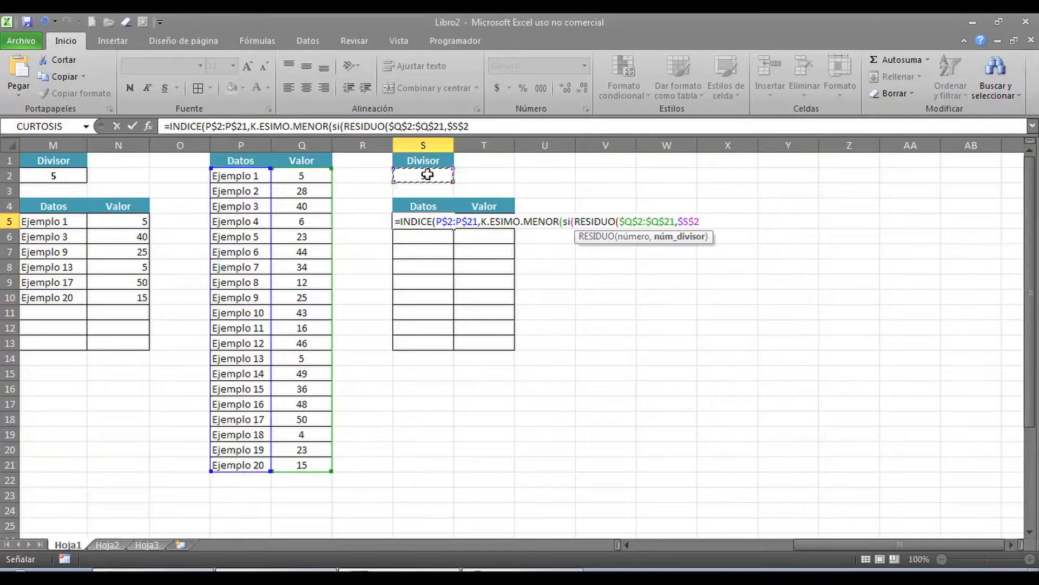
type(")")
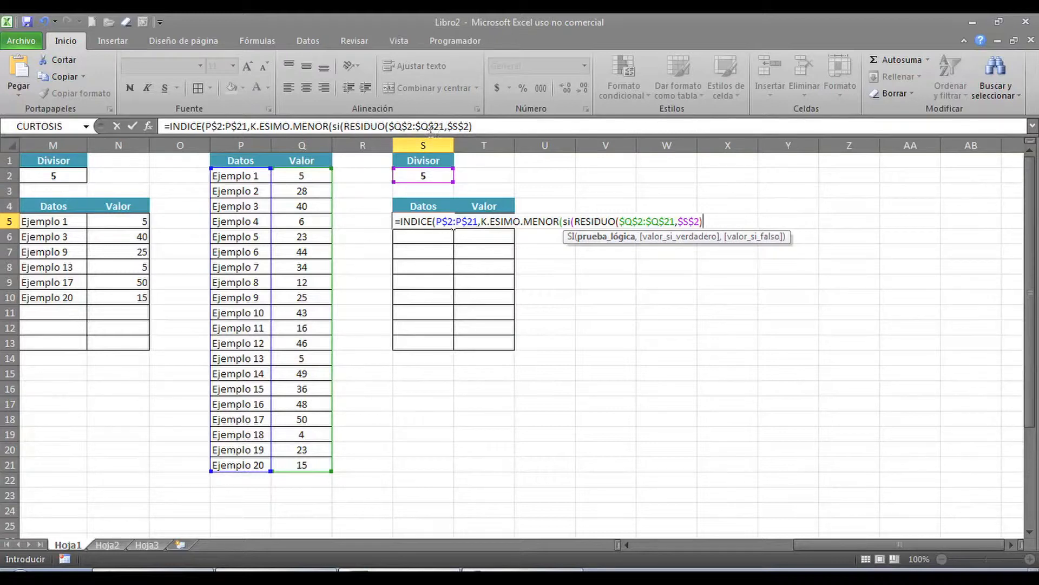
left_click(488, 125)
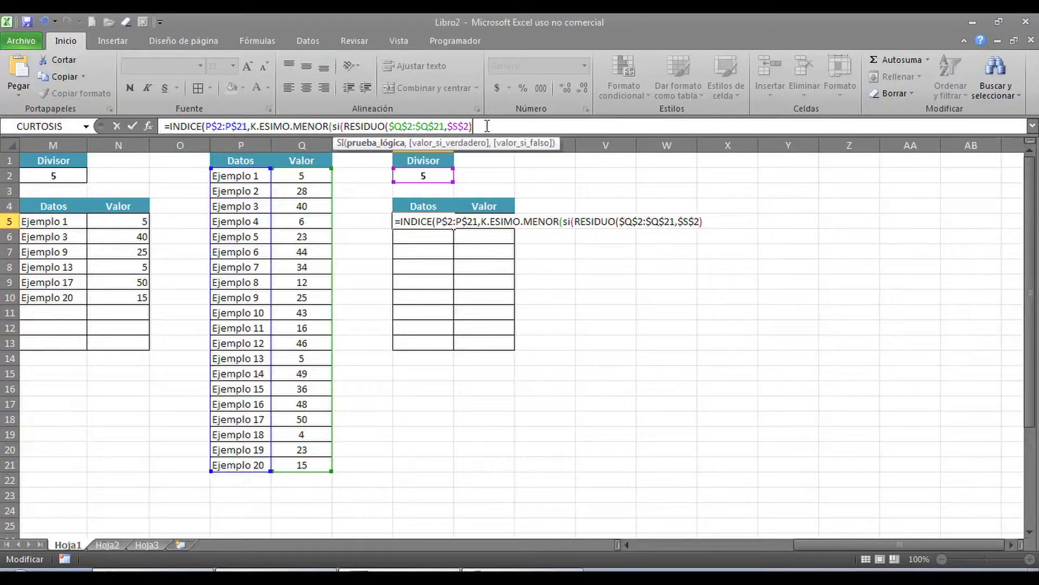
type("=0,")
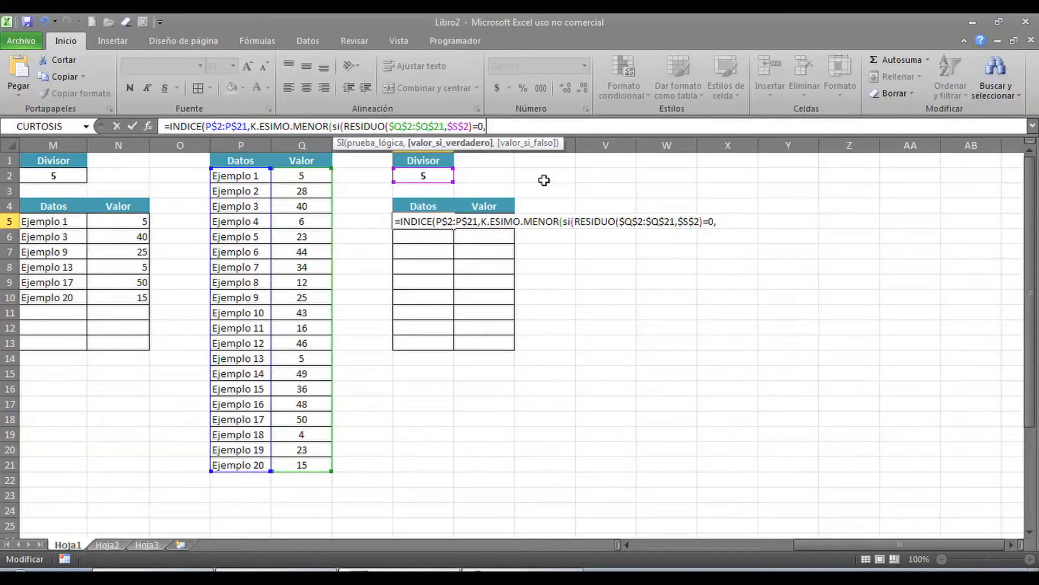
Begin the value-if-true argument of SI with FILA($P$2:$P$21).
type("fil")
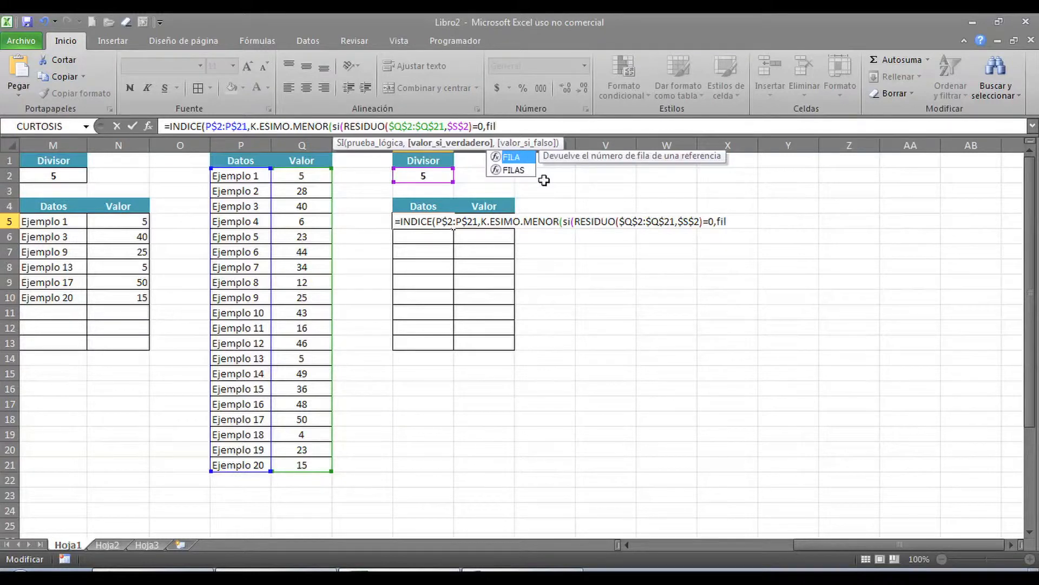
key("Tab")
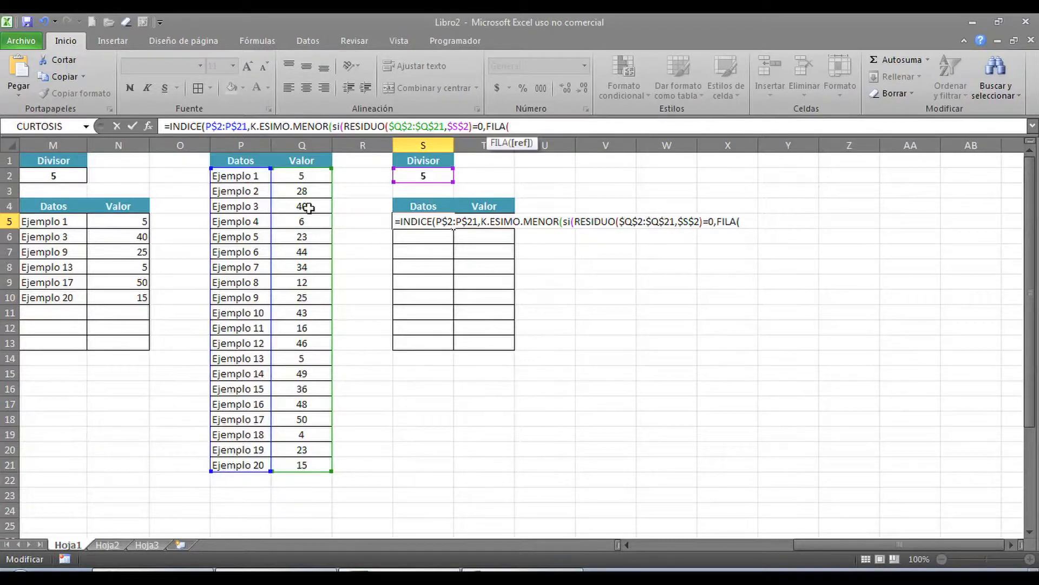
left_click_drag(254, 177, 239, 459)
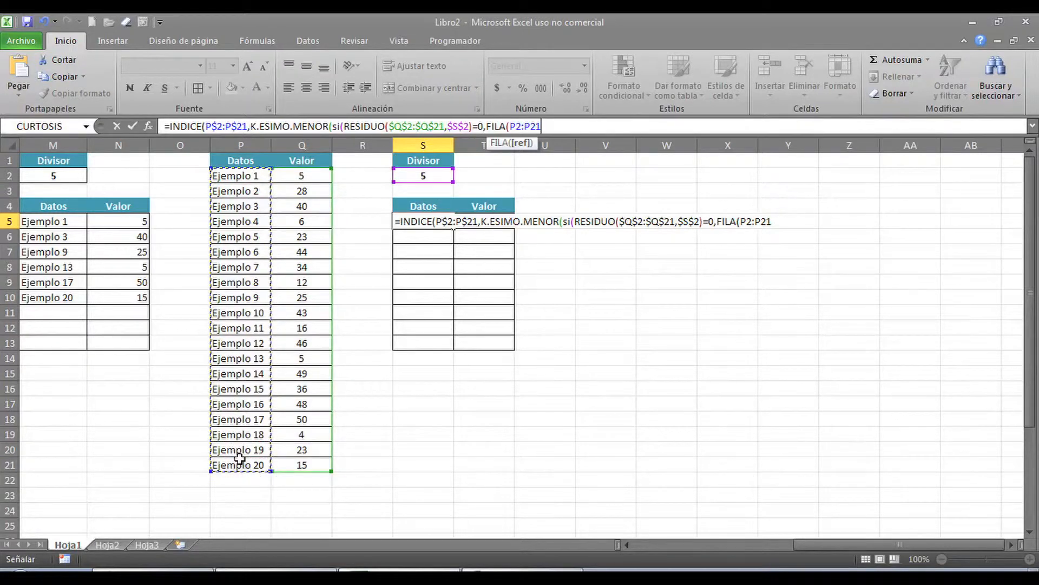
key("F4")
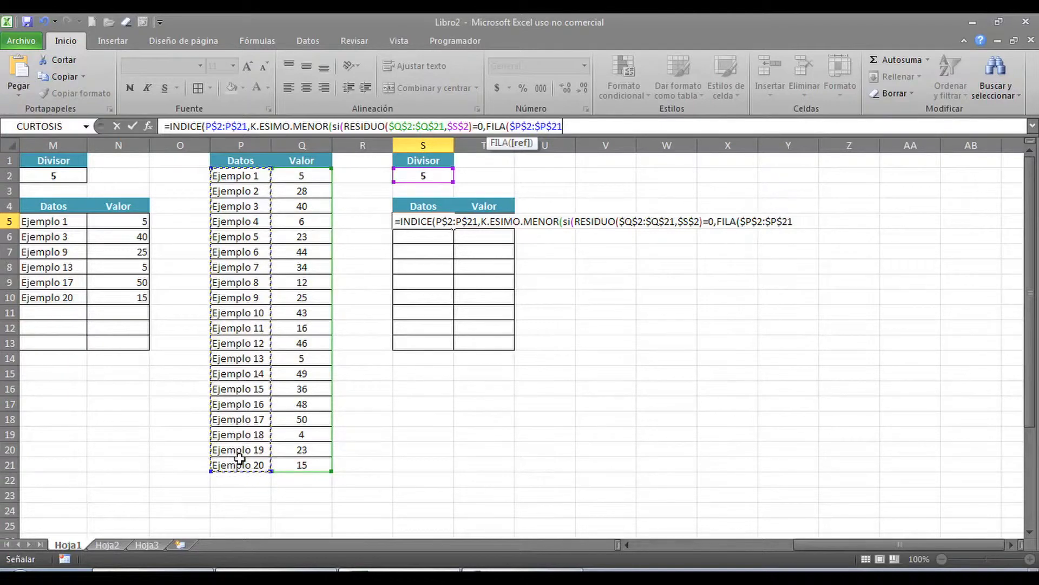
type(")")
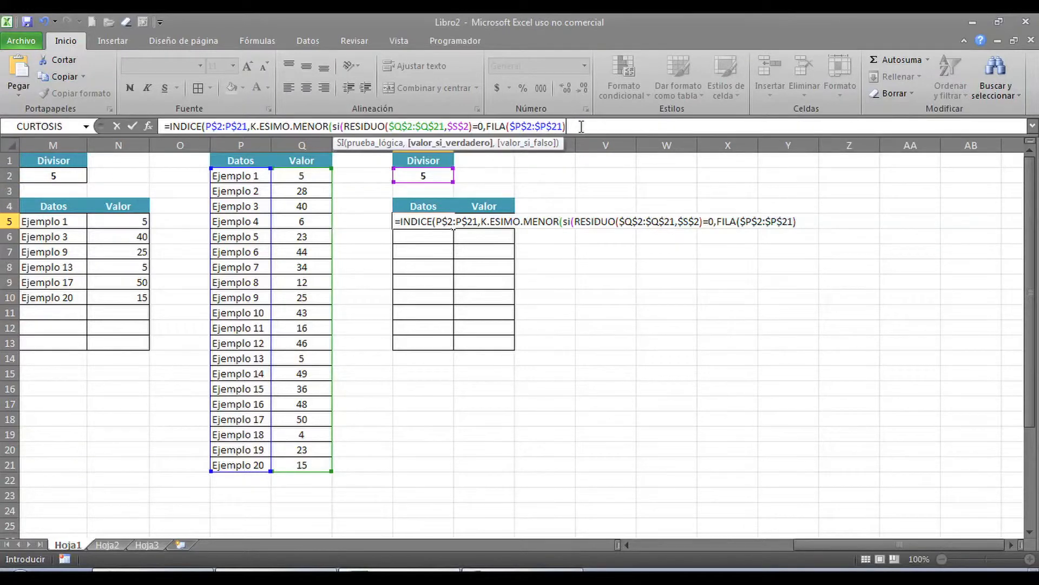
Complete the value-if-true argument with -FILA($P$2)+1 and close the SI function.
type("fi")
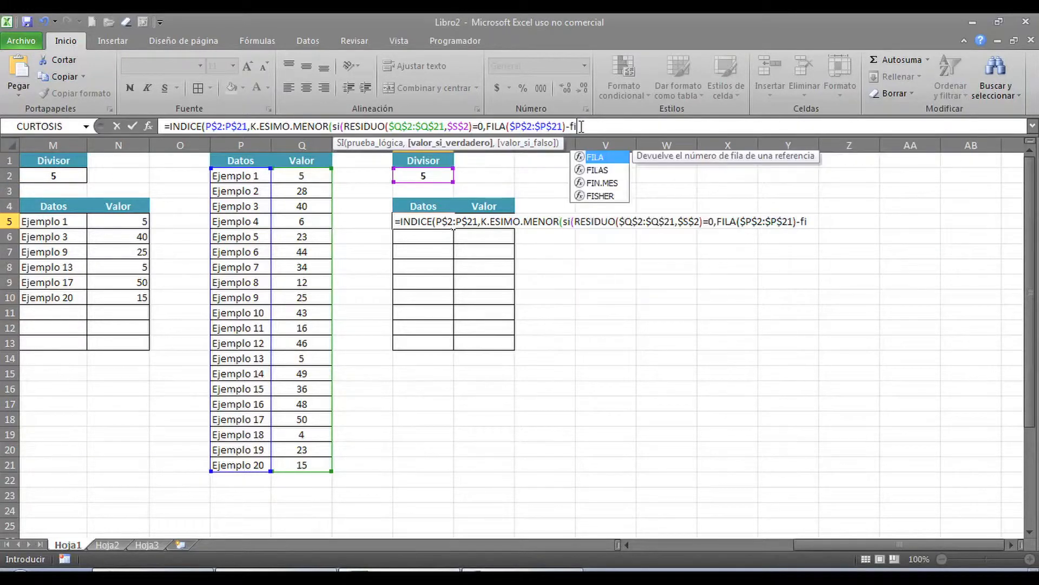
key("Tab")
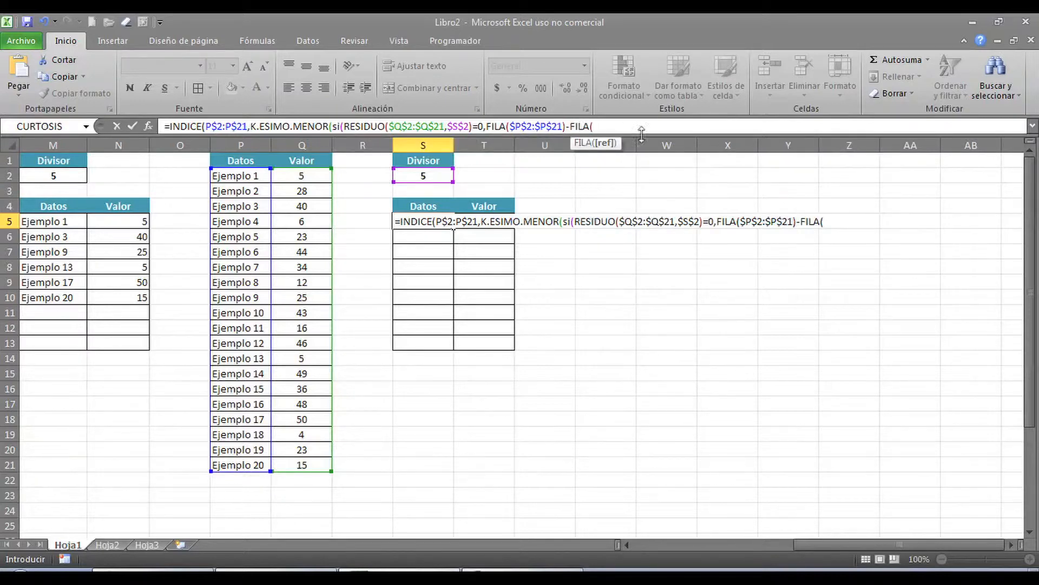
left_click(253, 181)
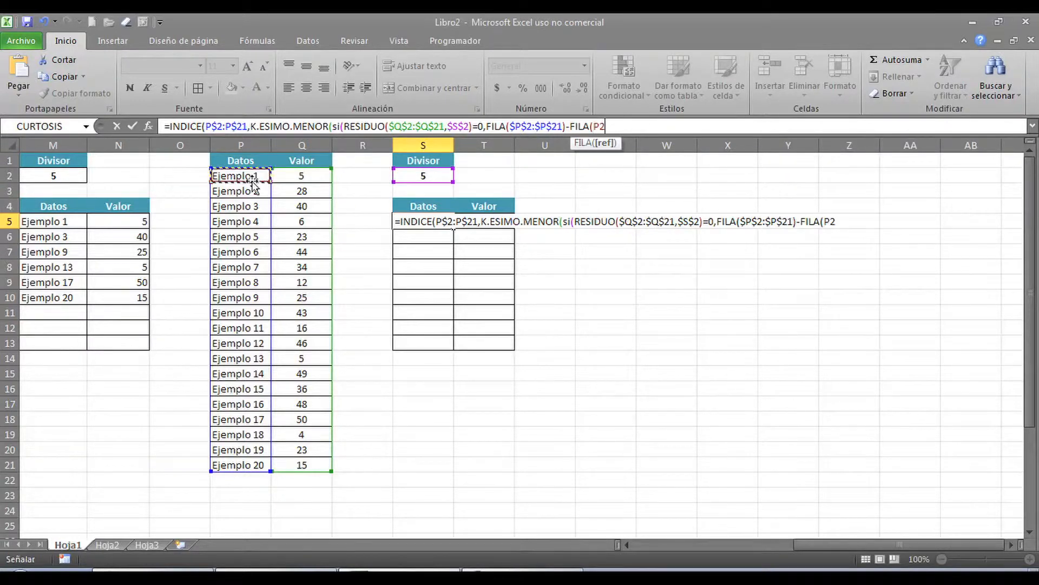
key("F4")
type(")")
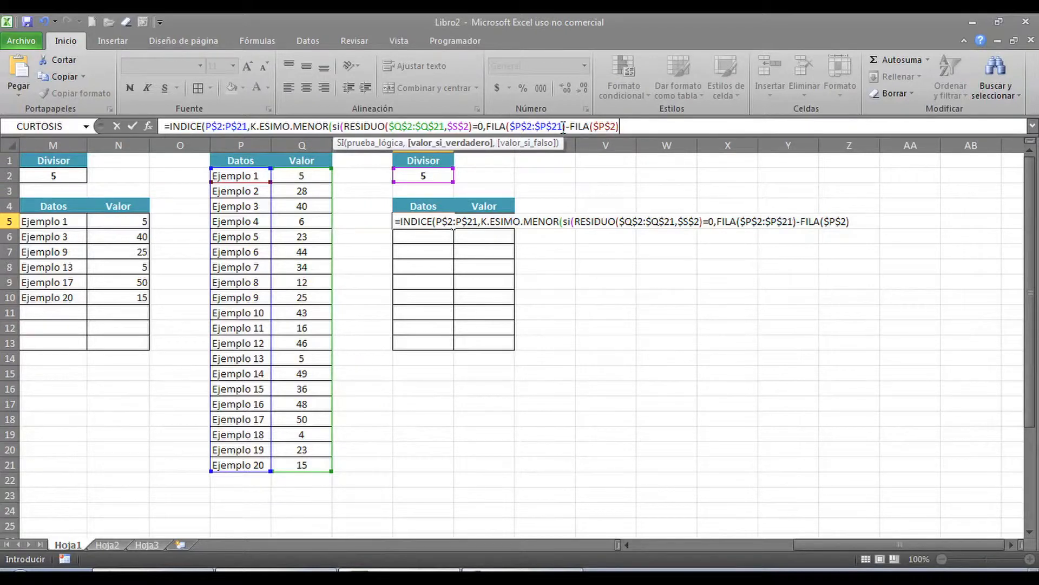
type("+1")
type(")")
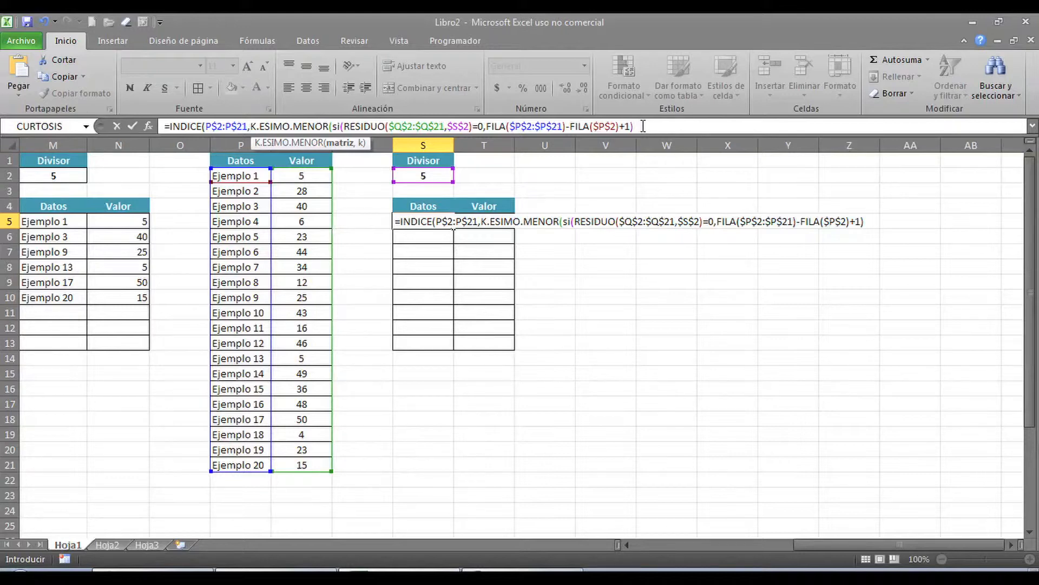
Start the k argument of K.ESIMO.MENOR with the FILAS function over the range R5:R5.
type(",")
type("fil")
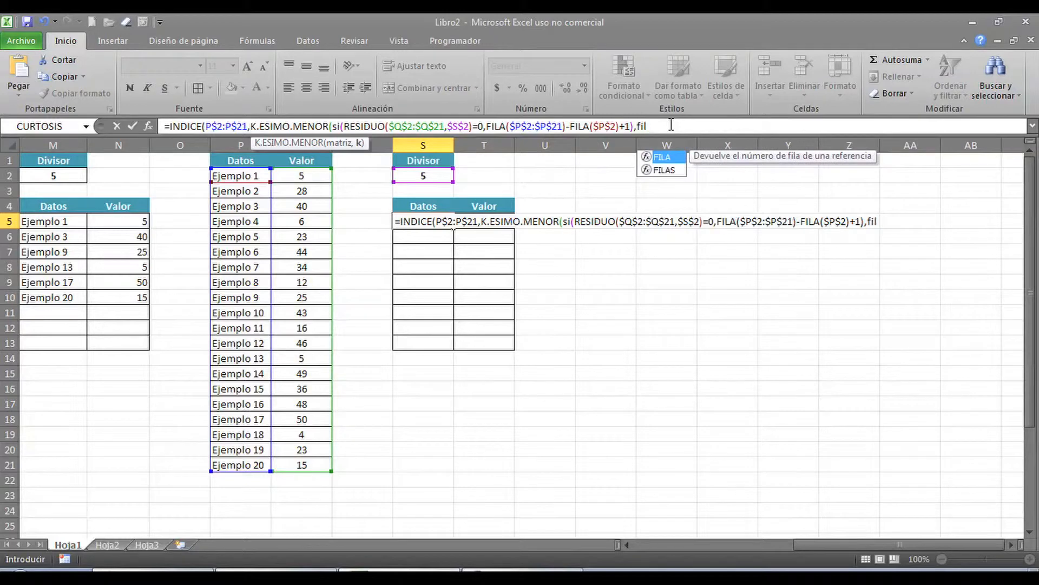
key("Down")
key("Tab")
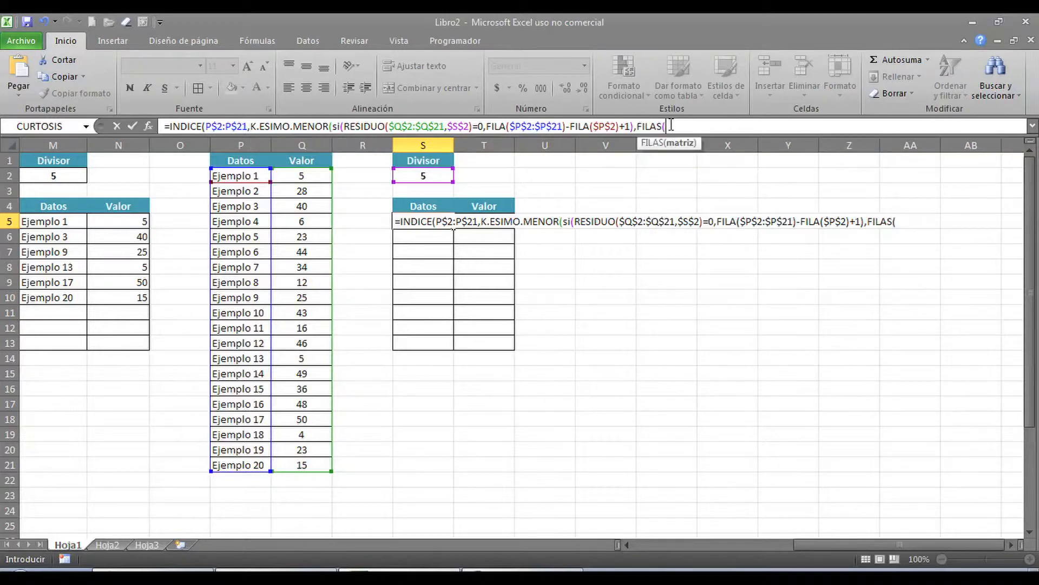
left_click(376, 224)
key("F8")
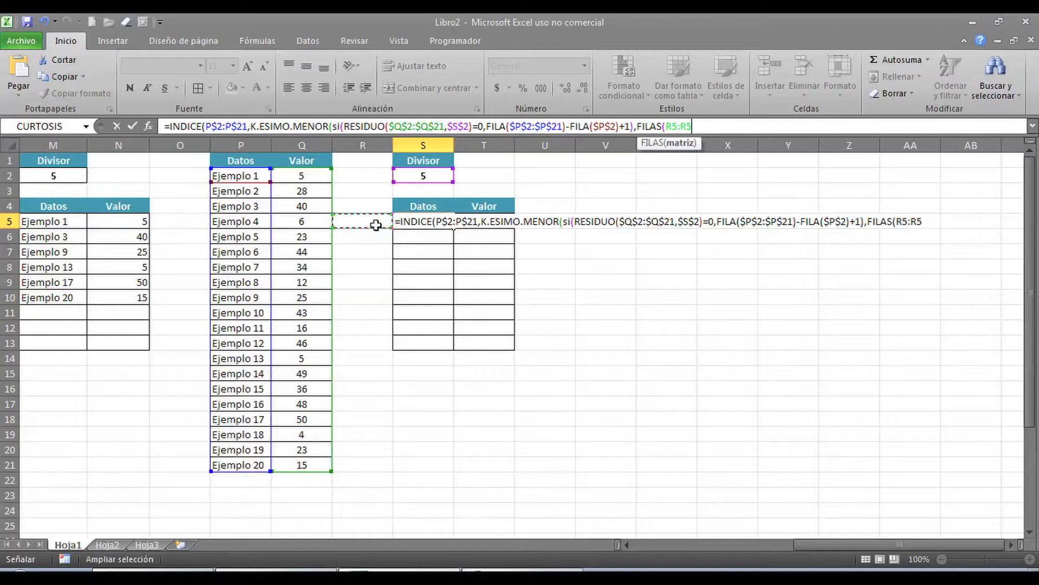
Anchor the FILAS range as $R$5:R5 and enter the completed S5 formula as an array formula.
left_click(671, 126)
left_click(667, 128)
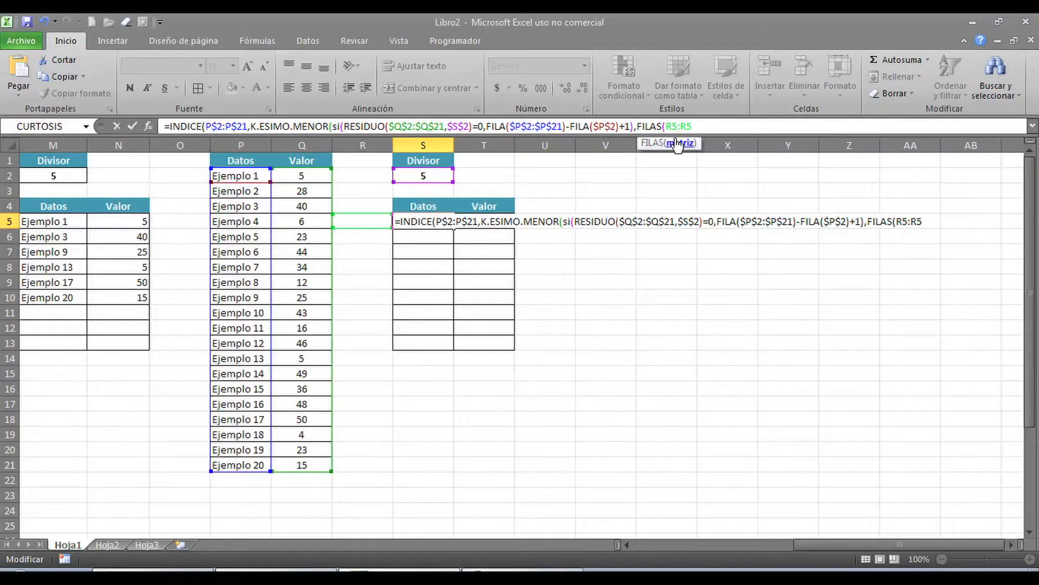
key("F4")
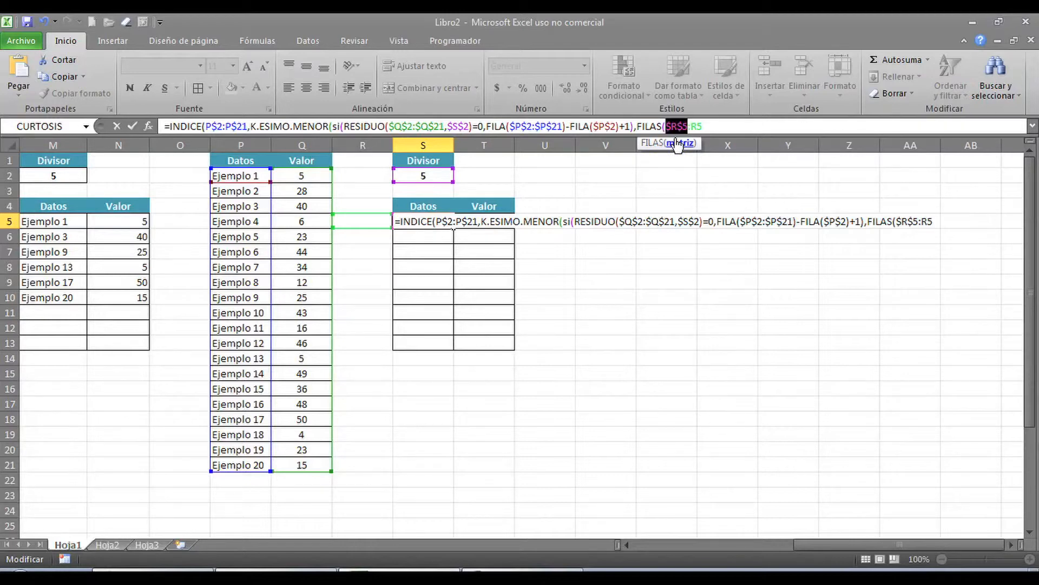
left_click(713, 124)
type(":R5)")
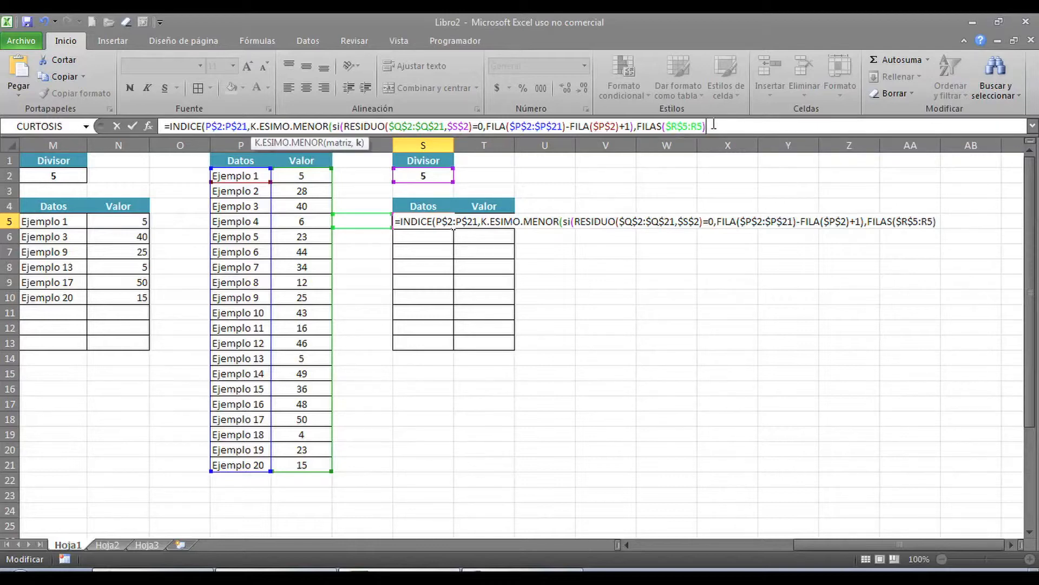
type("))")
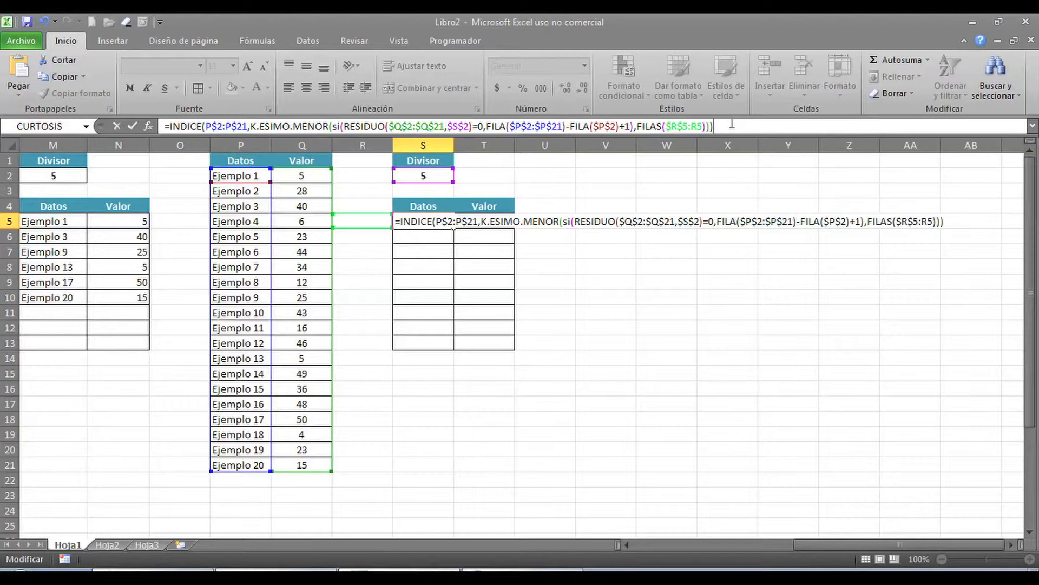
key("ctrl+shift+Return")
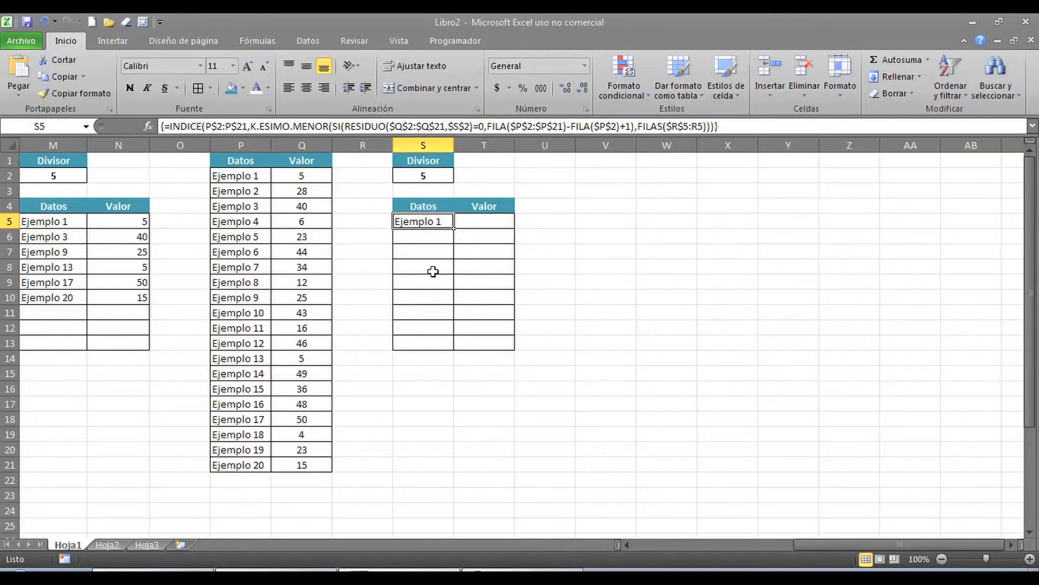
Fill the S5 array formula across S5:T12 and clear the error cells in S11:T12.
left_click_drag(457, 227, 513, 333)
left_click(562, 339)
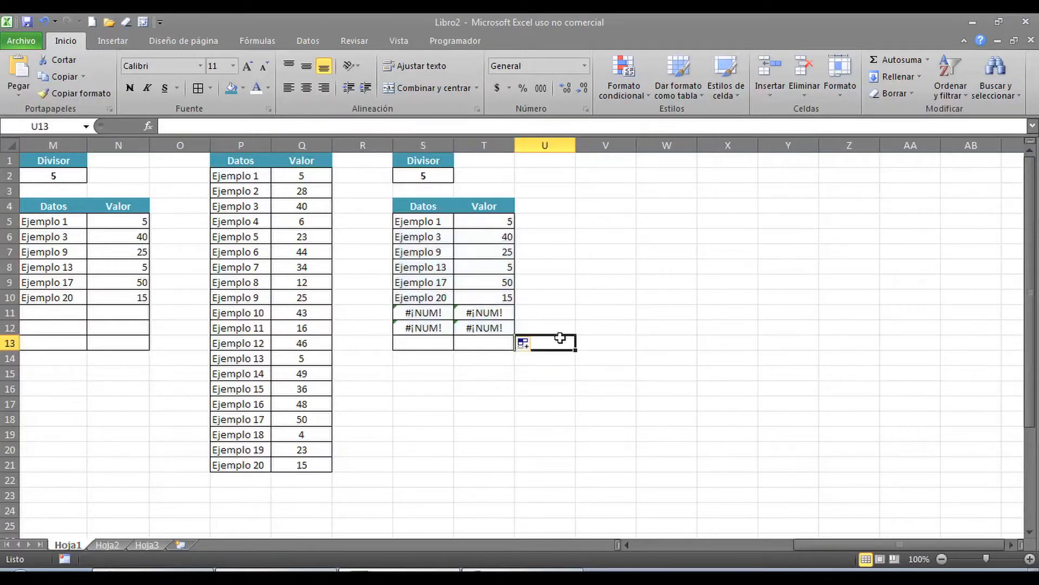
left_click_drag(424, 313, 466, 330)
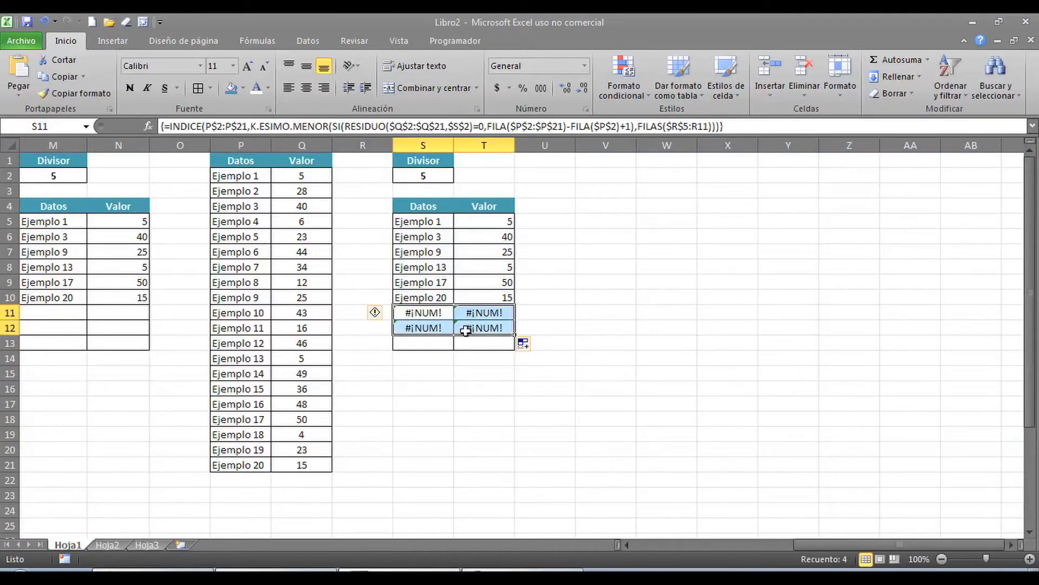
key("Delete")
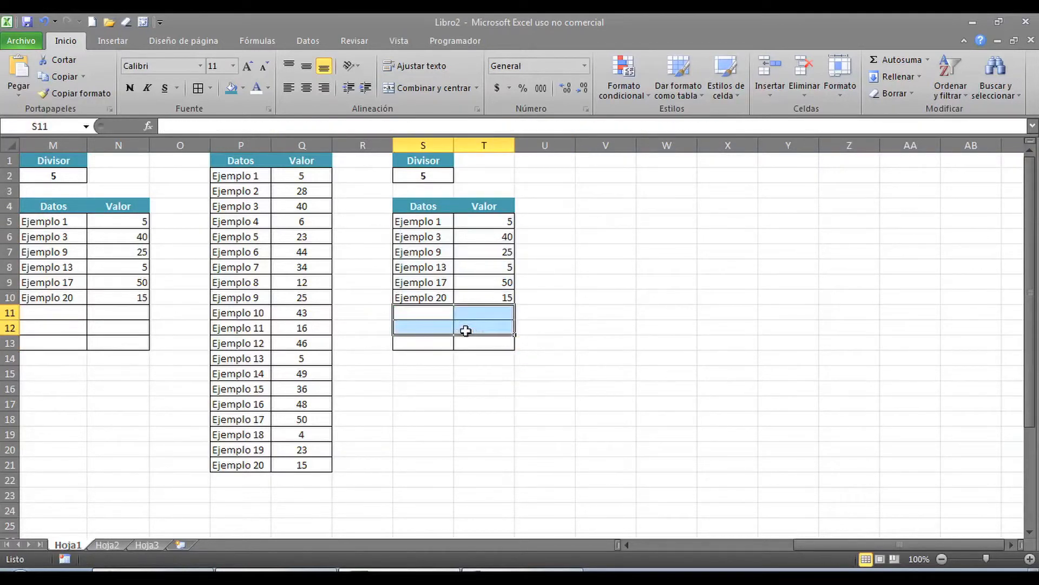
Compare rows 5 to 8 of the extracted Datos and Valor table in columns S:T with the earlier table in columns M:N.
left_click(50, 221)
left_click(471, 221)
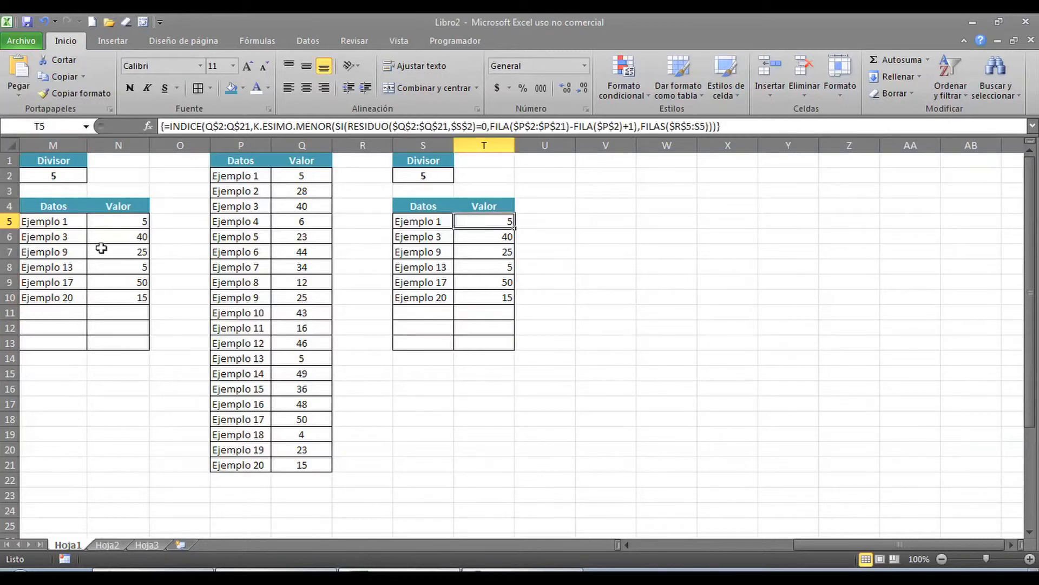
left_click(41, 238)
left_click(476, 237)
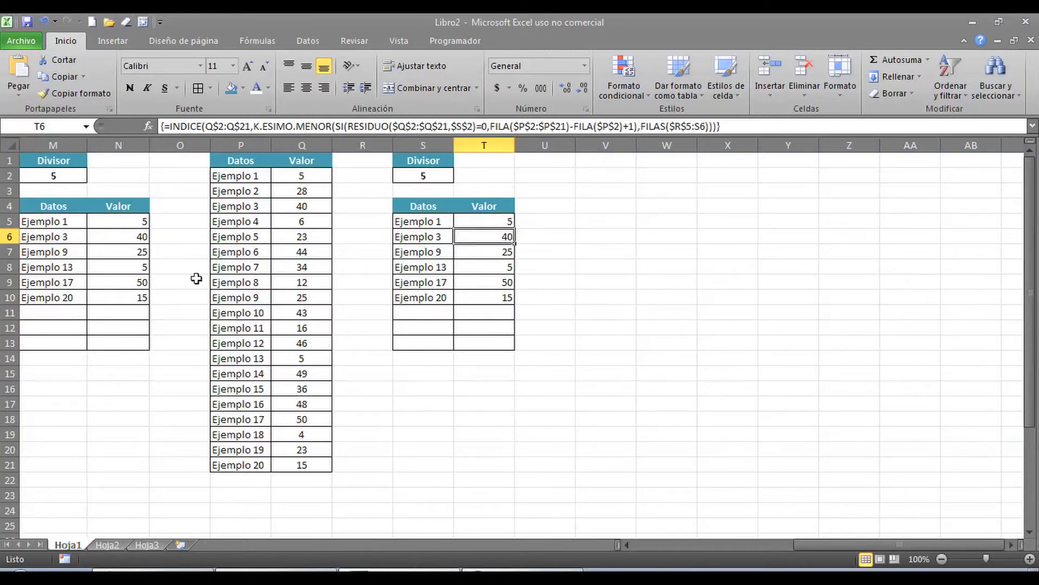
left_click(68, 256)
left_click(469, 250)
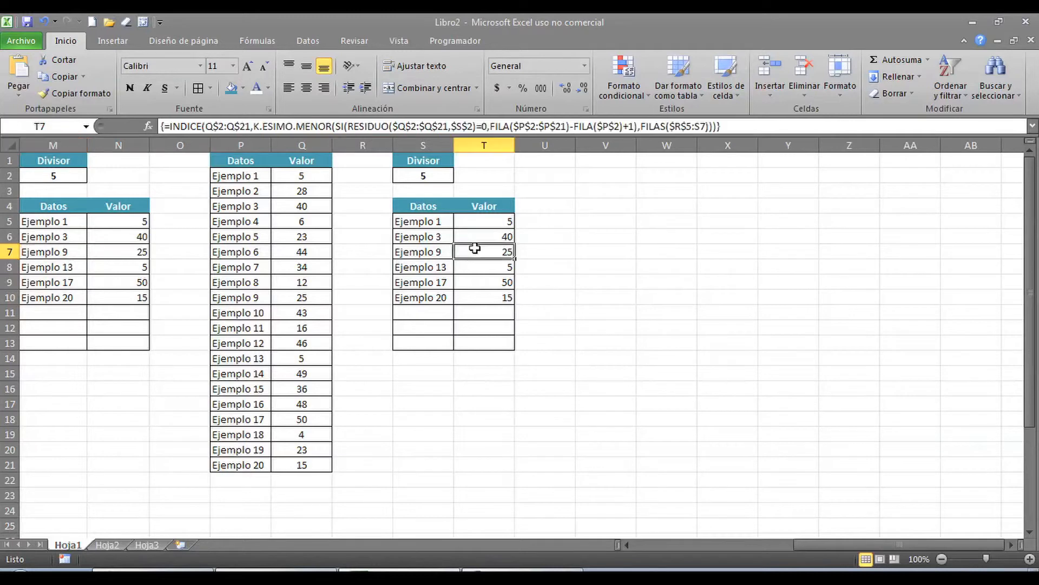
left_click(65, 267)
left_click(478, 272)
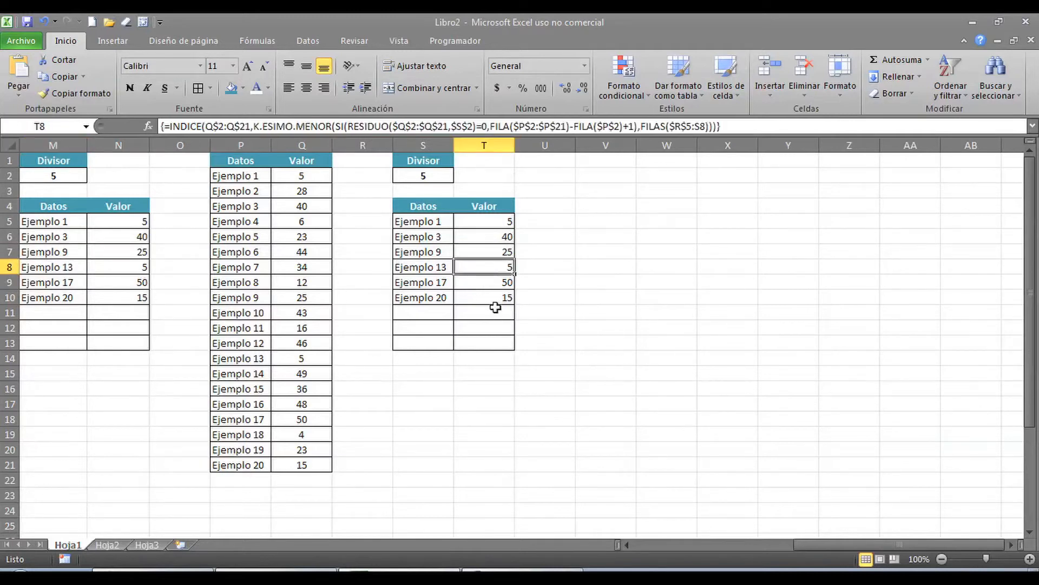
left_click(361, 145)
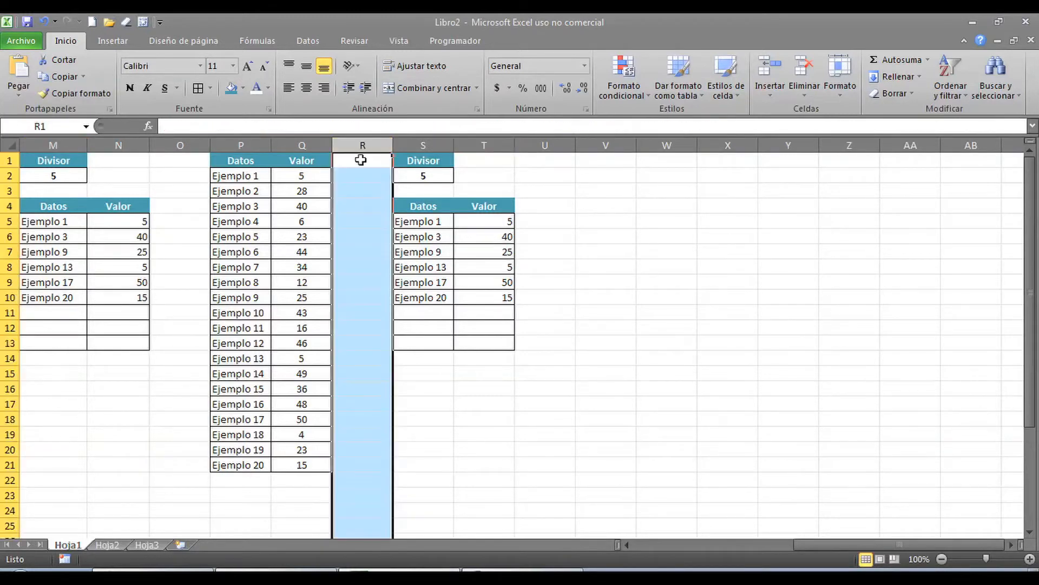
left_click(530, 161)
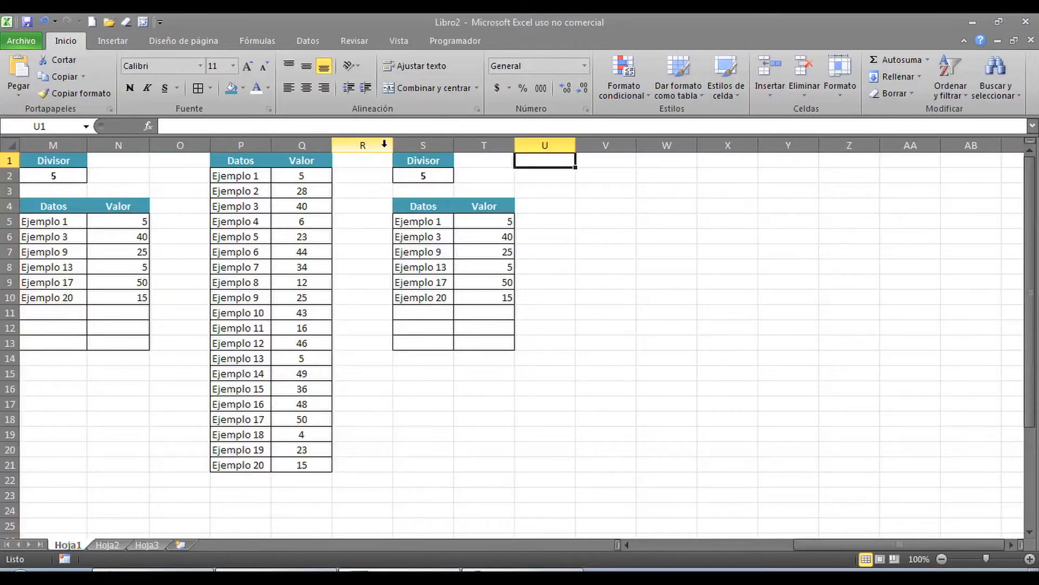
left_click(385, 145)
left_click(545, 145)
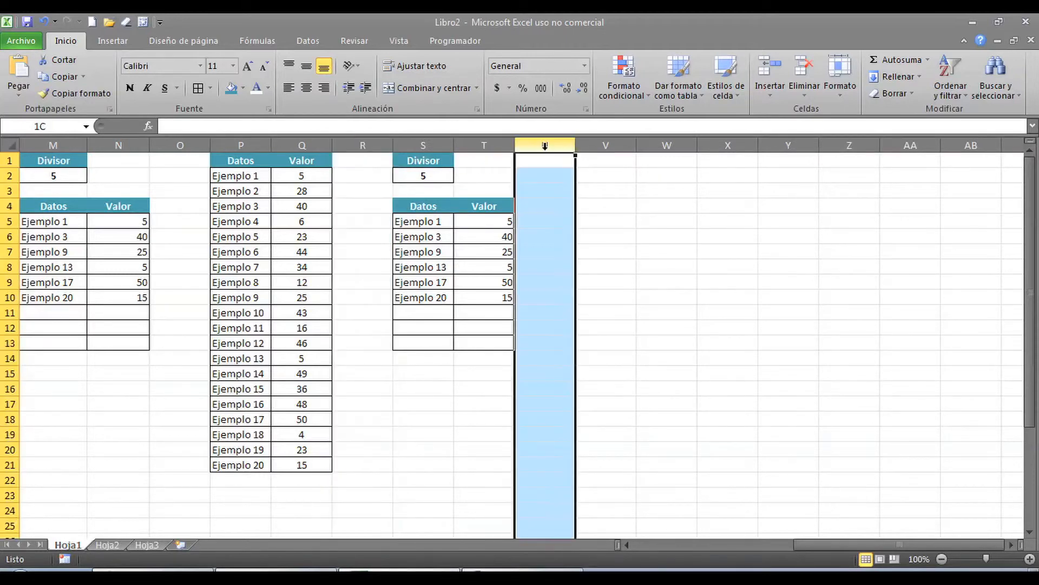
left_click(341, 145)
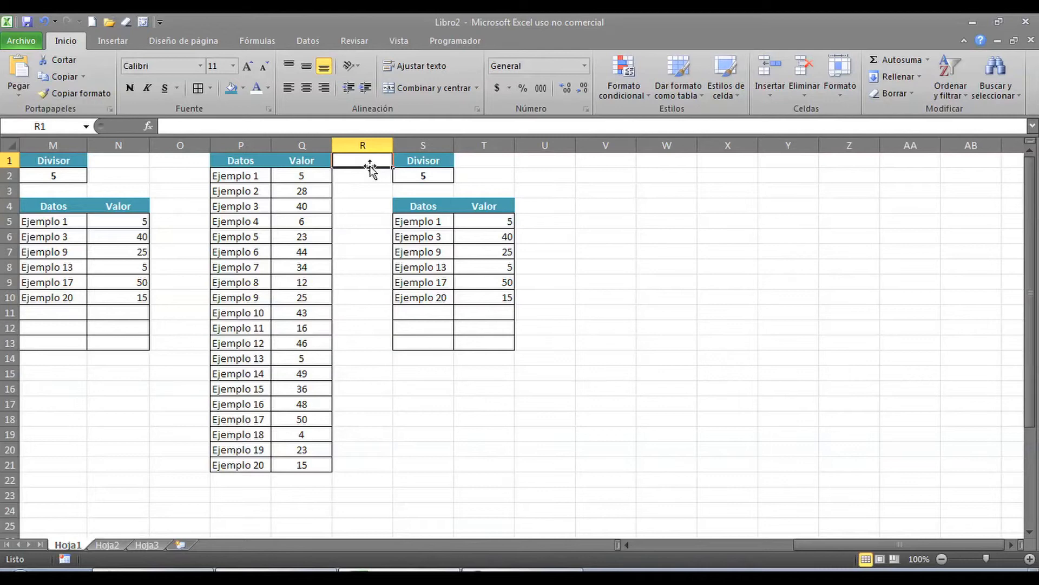